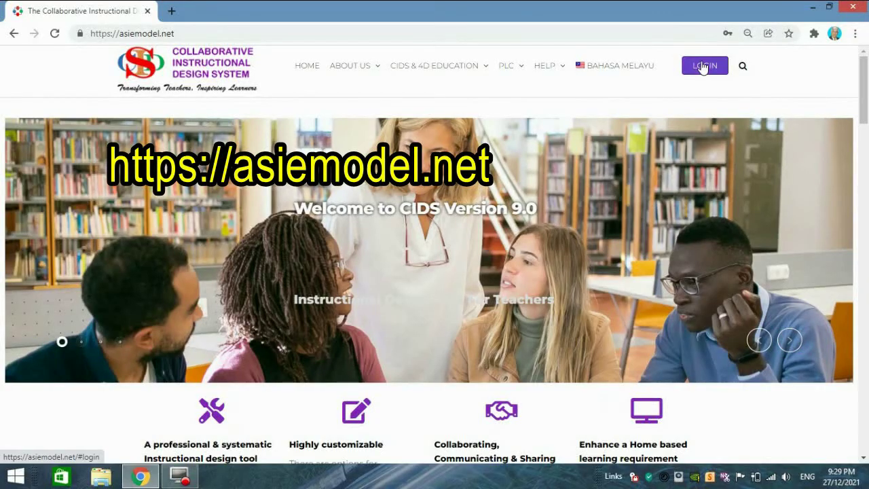
# - Scroll down the asiemodel.net homepage to reach the login panel
pyautogui.scroll(-8, 596, 194)
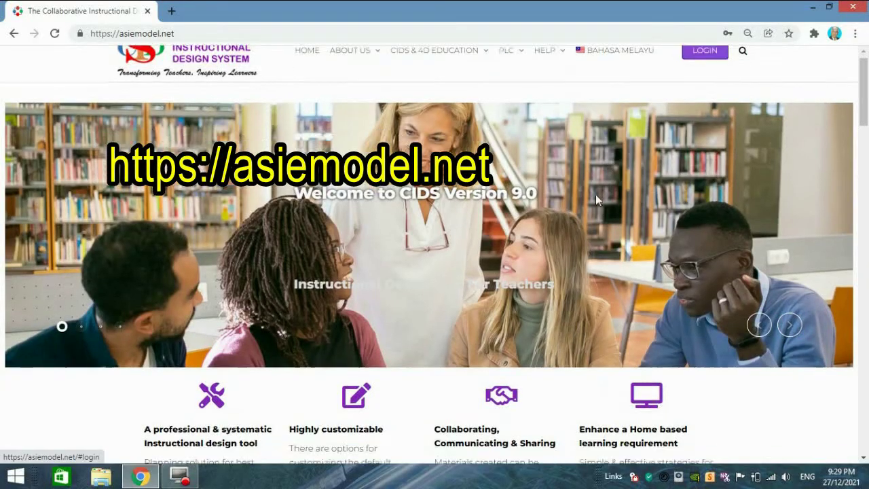
pyautogui.scroll(-10, 593, 207)
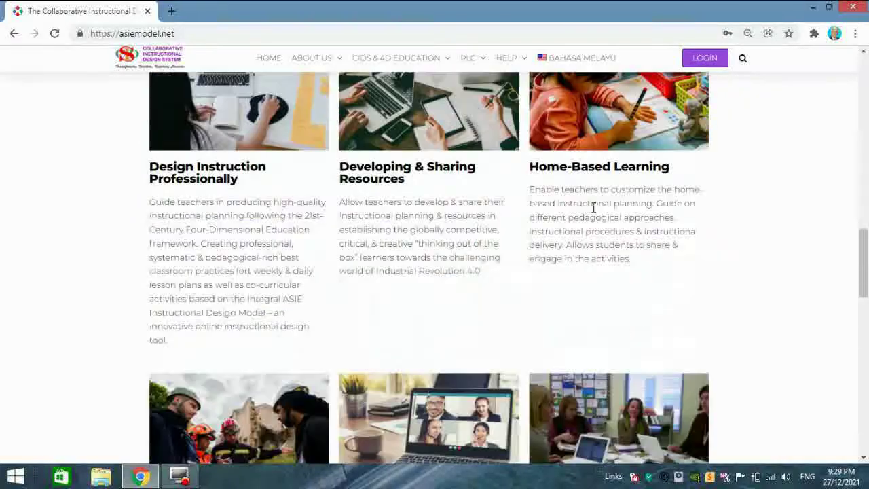
pyautogui.scroll(-8, 593, 207)
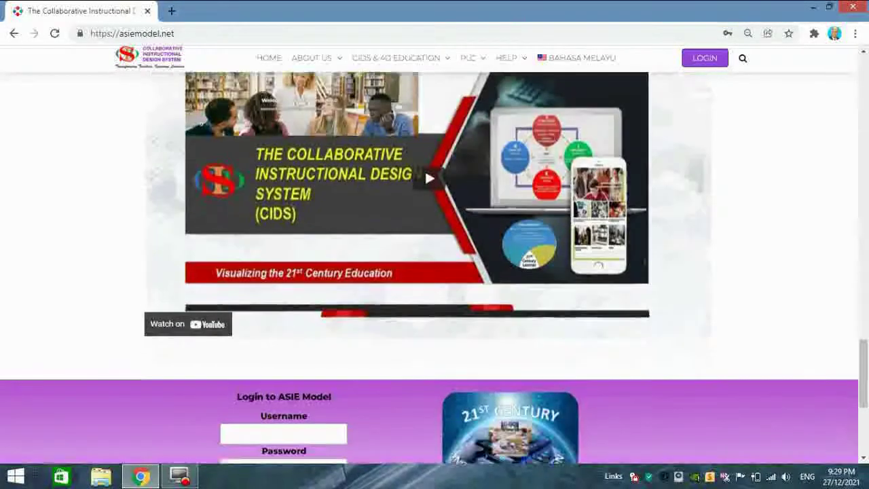
pyautogui.scroll(-3, 593, 207)
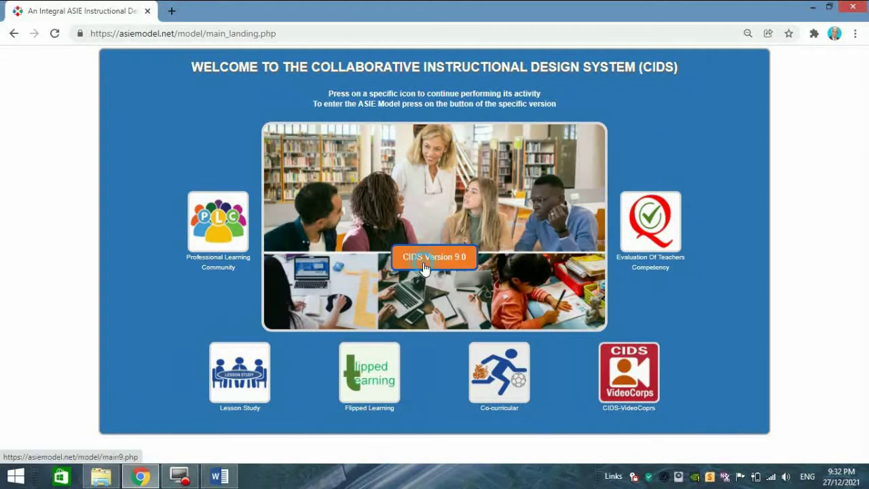
# - Enter CIDS Version 9.0 and start a new record named ADMAT1
pyautogui.click(424, 270)
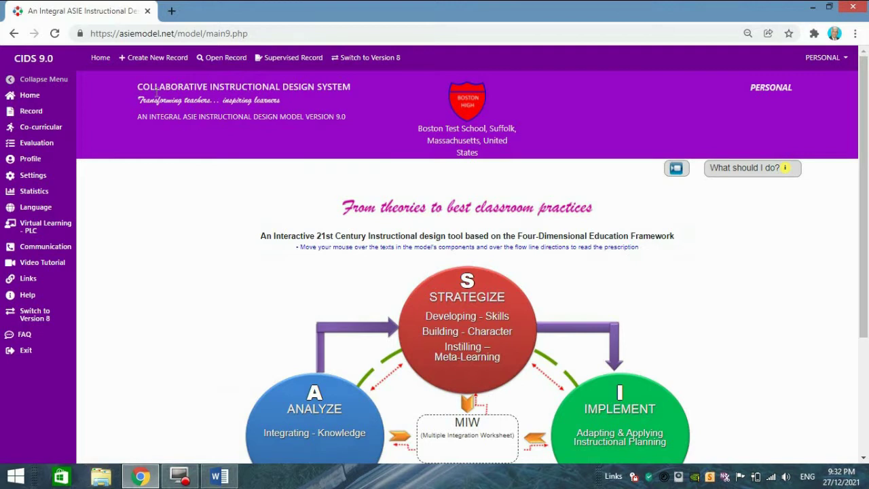
pyautogui.click(163, 59)
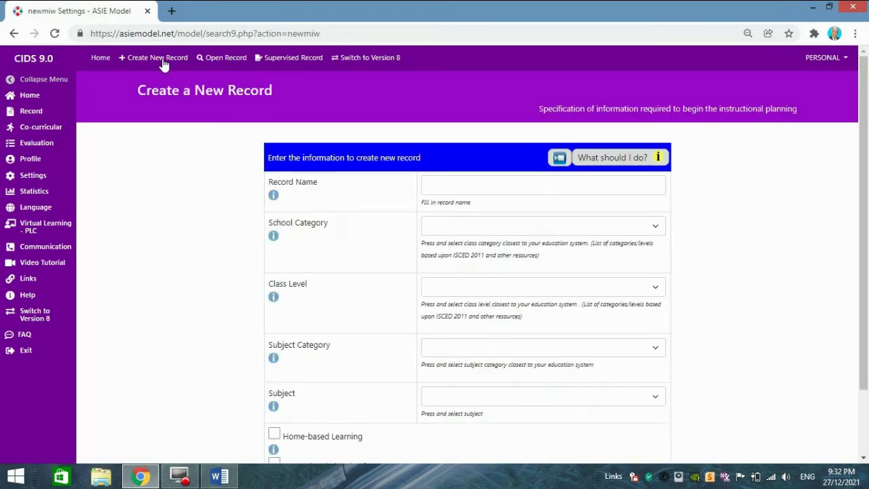
pyautogui.click(479, 188)
pyautogui.write('ADMAT1')
# - Set the record to High School, 10th Grade, Science & Mathematics, Additional Mathematics
pyautogui.click(645, 226)
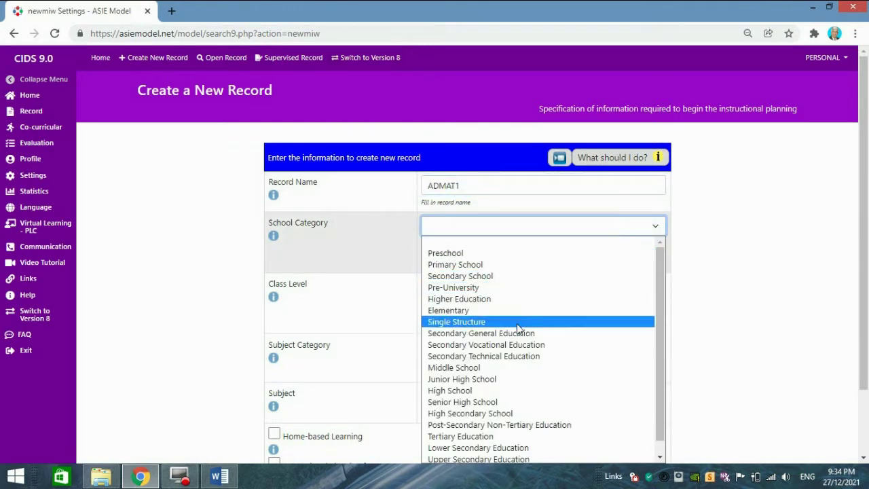
pyautogui.click(503, 392)
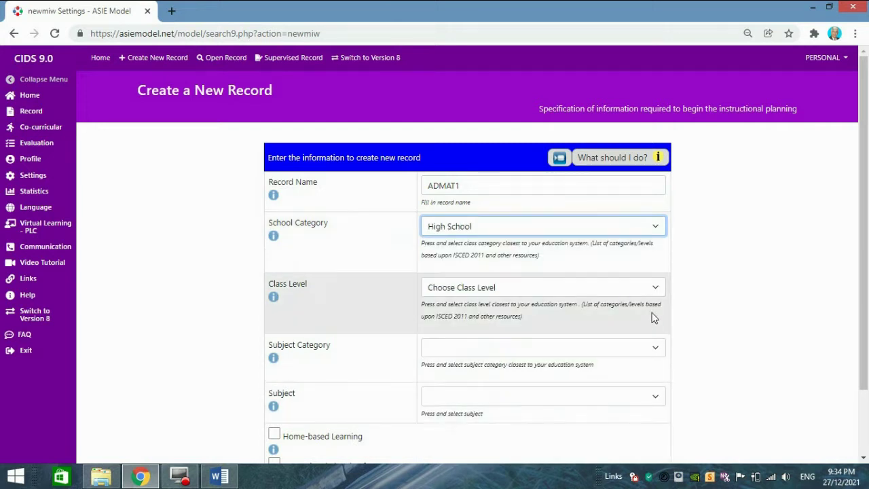
pyautogui.click(654, 291)
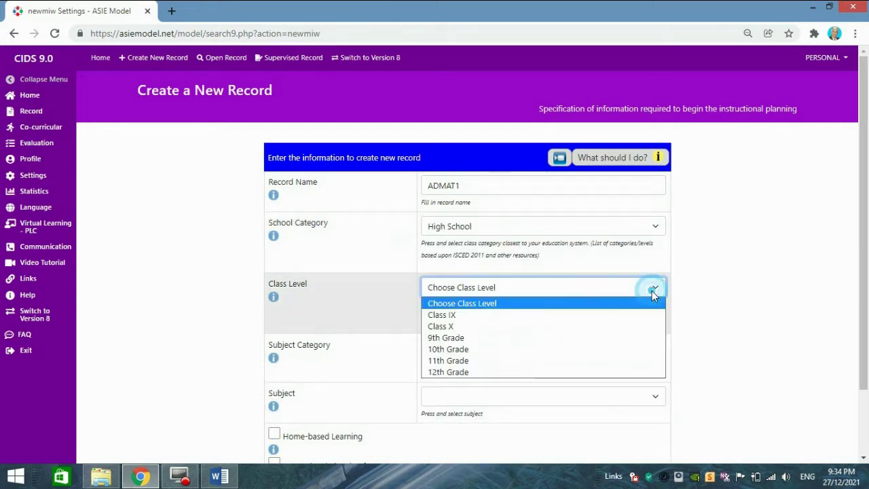
pyautogui.click(569, 350)
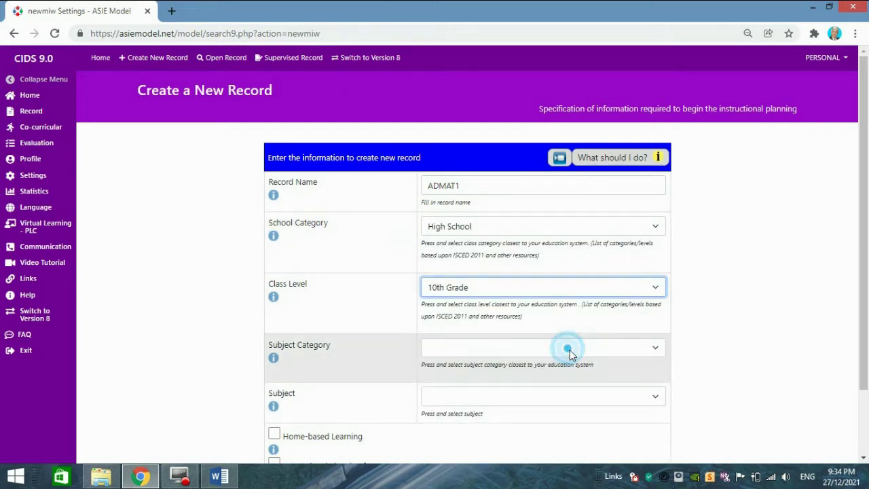
pyautogui.click(649, 349)
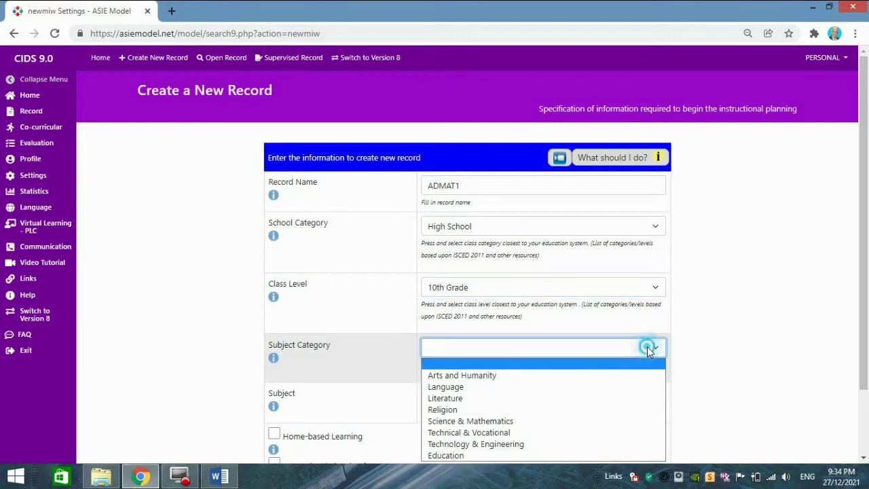
pyautogui.click(521, 420)
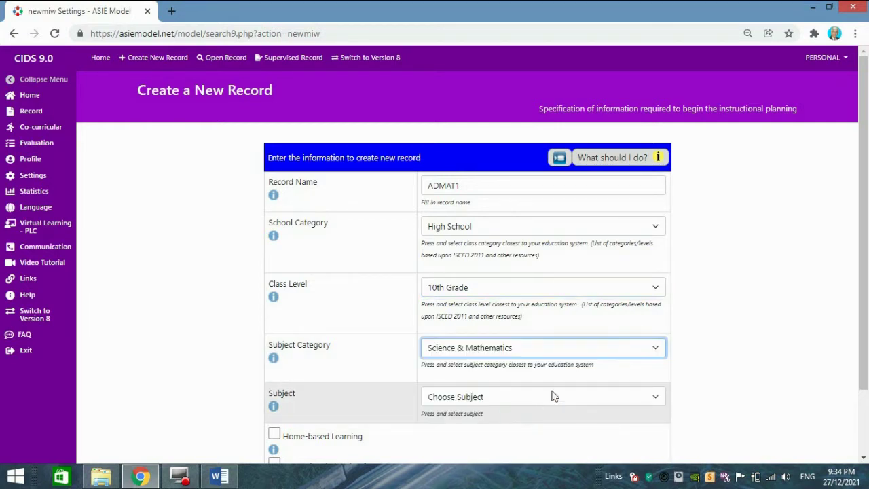
pyautogui.scroll(-1, 611, 388)
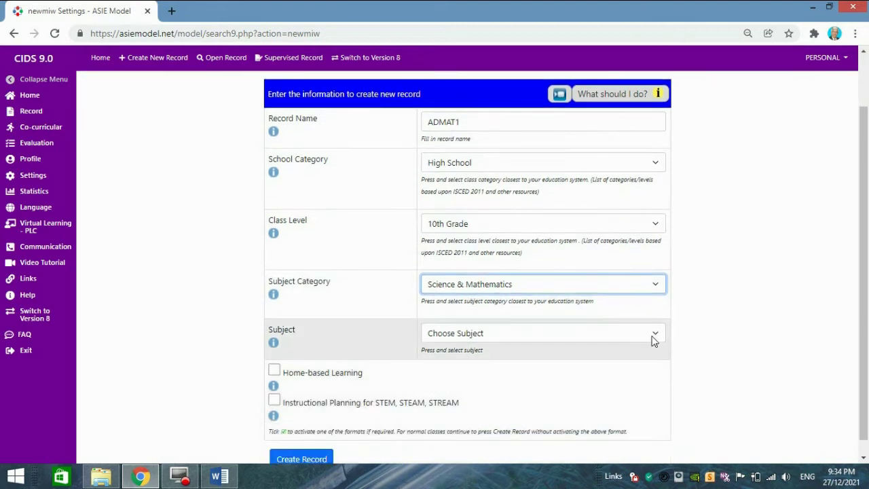
pyautogui.click(652, 338)
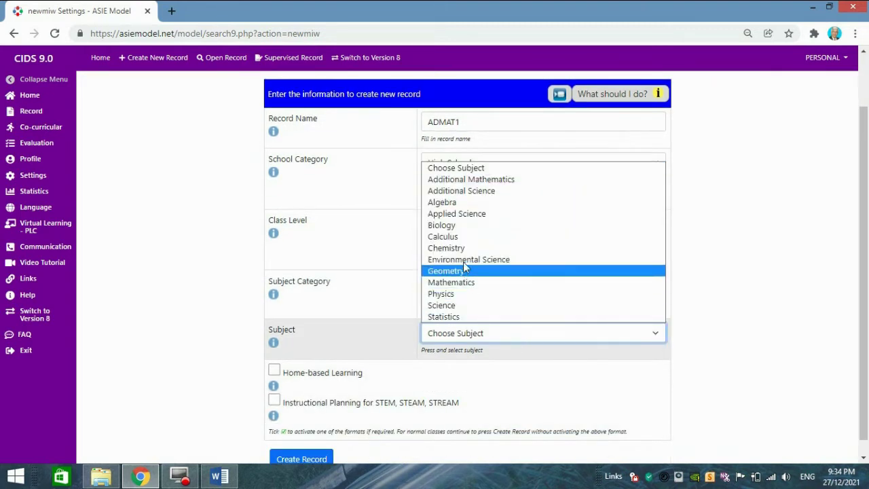
pyautogui.click(487, 180)
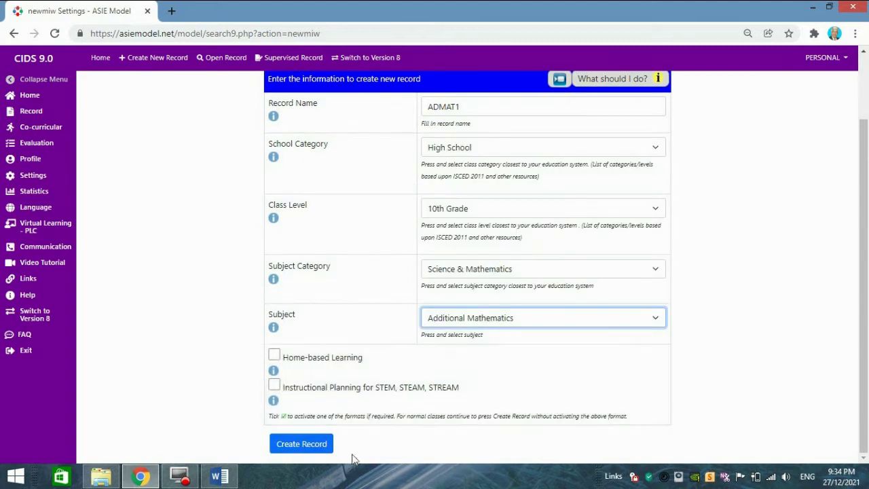
# - Create the ADMAT1 record and set the starting teaching week to 50
pyautogui.click(303, 446)
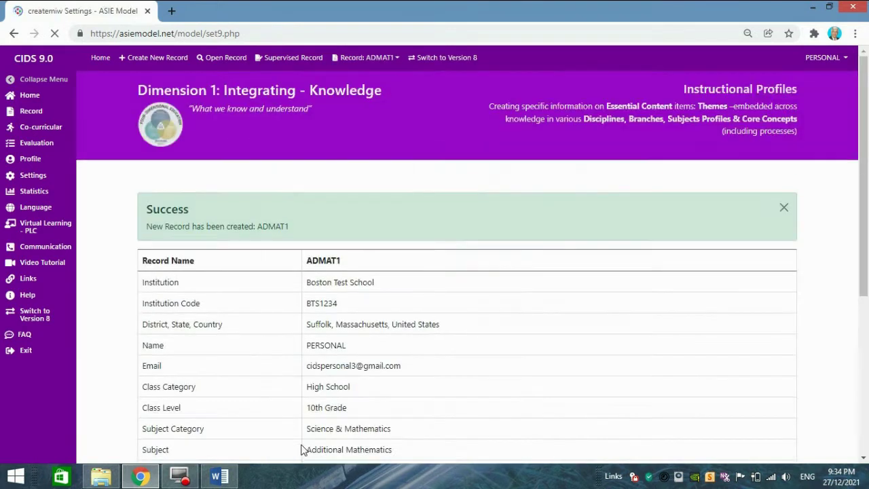
pyautogui.scroll(-1, 650, 285)
pyautogui.scroll(-3, 650, 285)
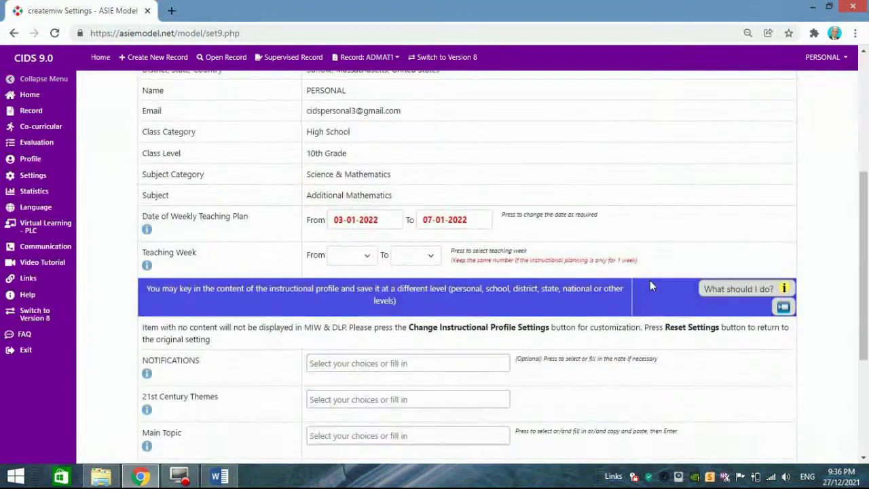
pyautogui.click(350, 256)
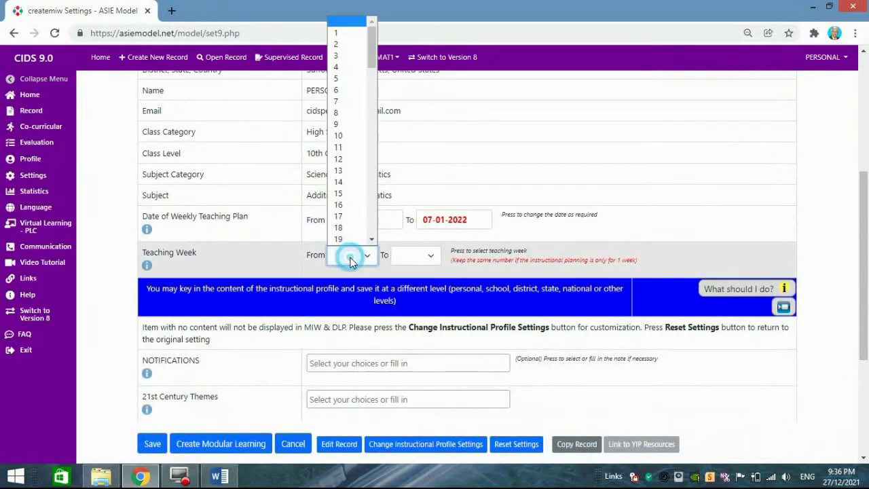
pyautogui.click(350, 110)
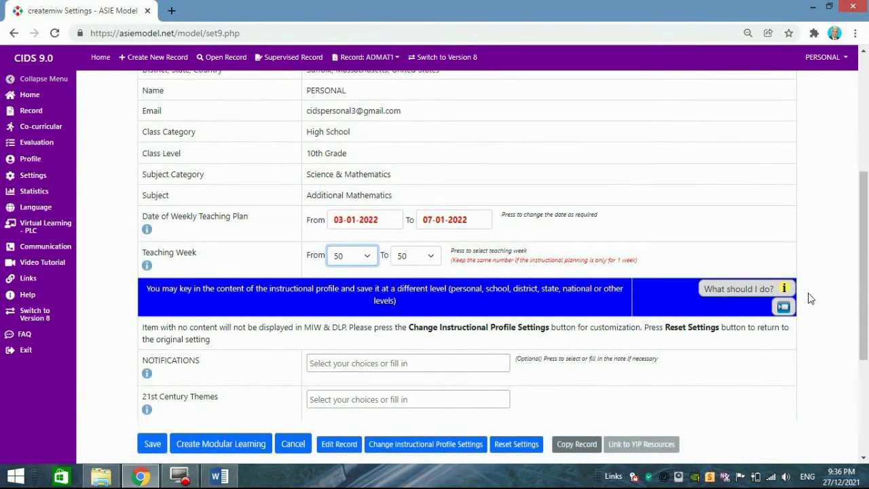
# - Add the Sustainability/Environmental literacy theme and enter topics, subtopics and objectives LO1–LO2
pyautogui.scroll(-2, 687, 243)
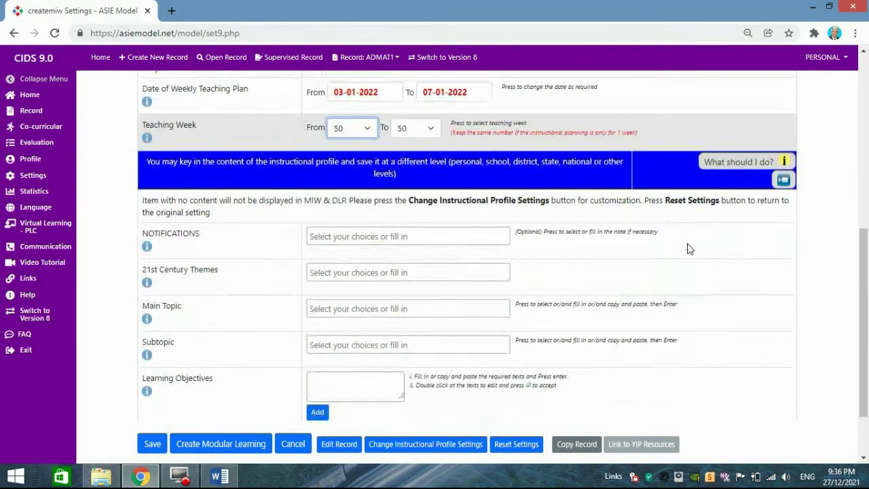
pyautogui.scroll(-1, 687, 243)
pyautogui.click(425, 209)
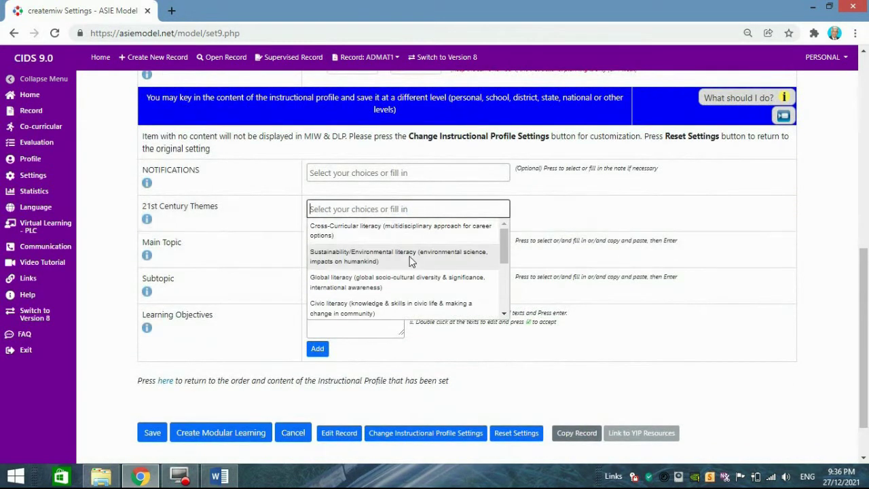
pyautogui.click(410, 256)
pyautogui.scroll(-1, 421, 258)
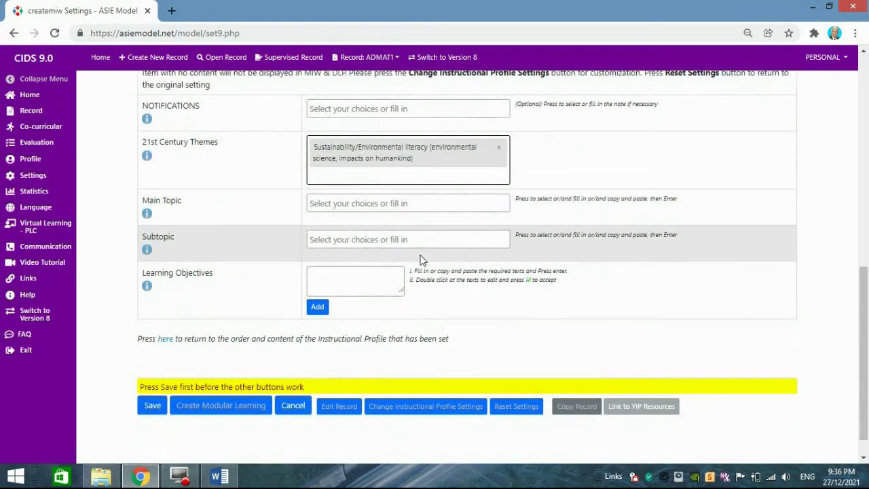
pyautogui.scroll(-1, 421, 258)
pyautogui.click(335, 269)
pyautogui.write('LO2')
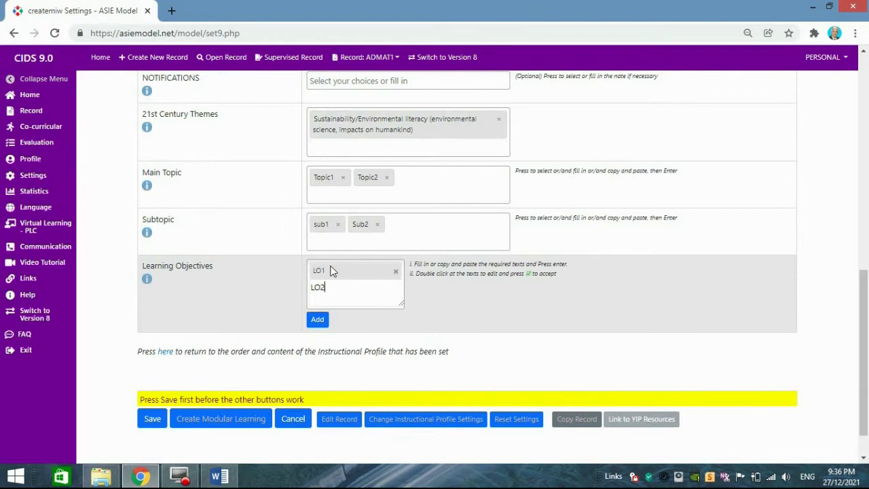
pyautogui.press('Return')
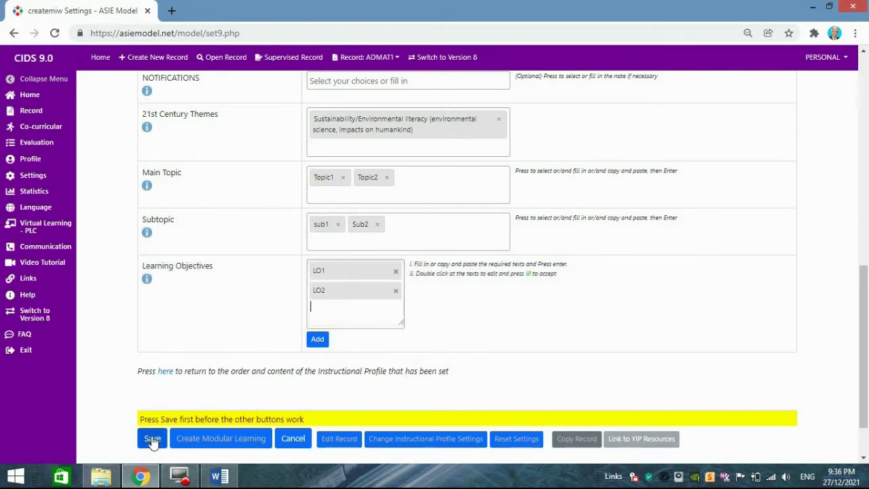
# - Save the instructional profile and set learners' readiness to basic topic knowledge
pyautogui.click(152, 440)
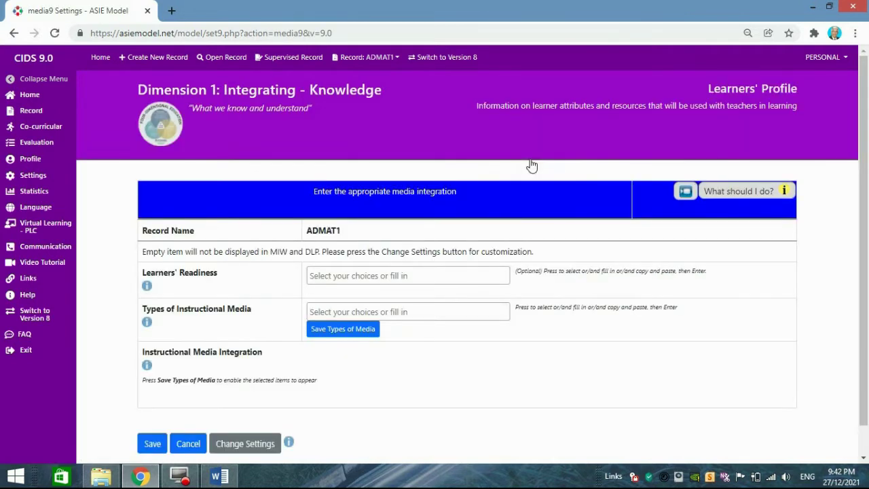
pyautogui.click(494, 275)
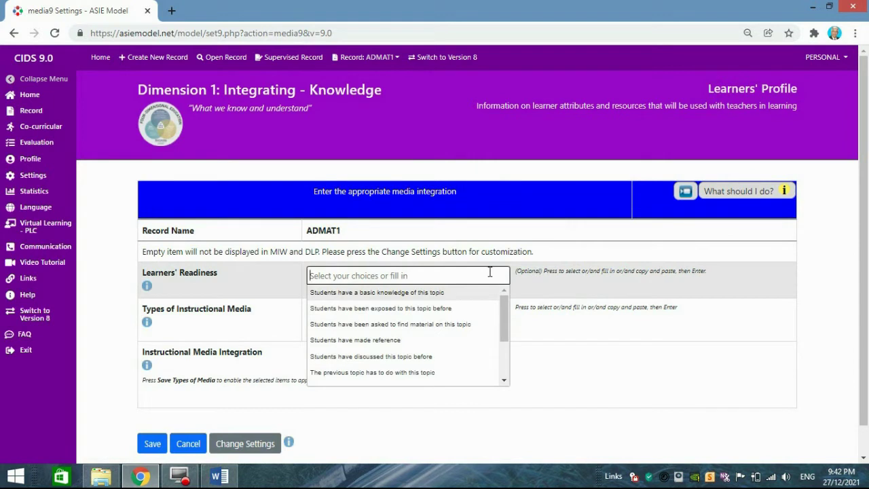
pyautogui.click(434, 293)
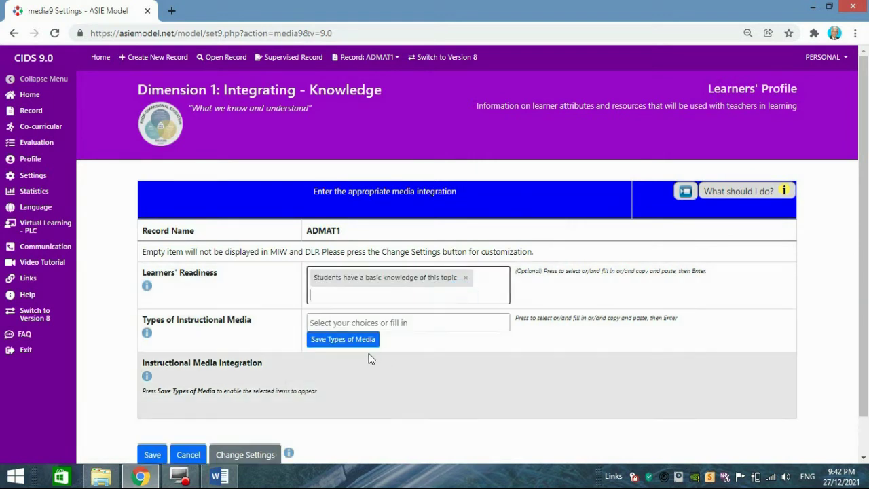
# - Add an Animated clip for at-home preparation and save the Learners' Profile
pyautogui.click(368, 322)
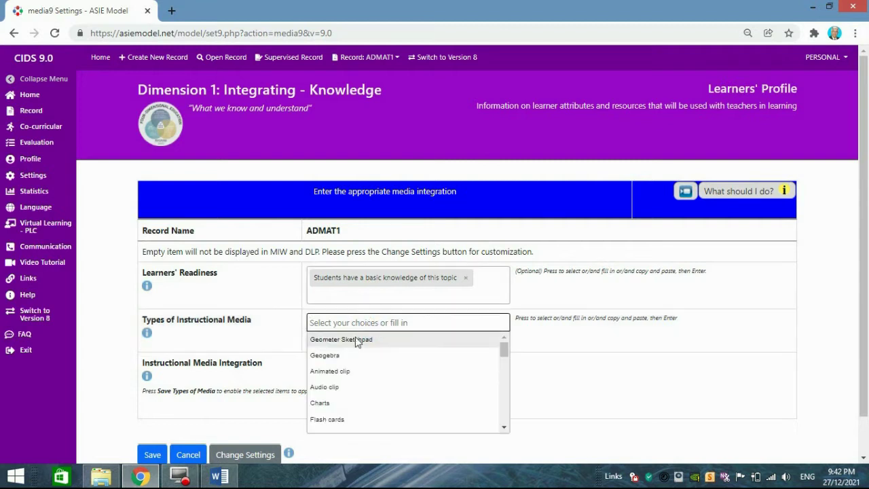
pyautogui.click(331, 371)
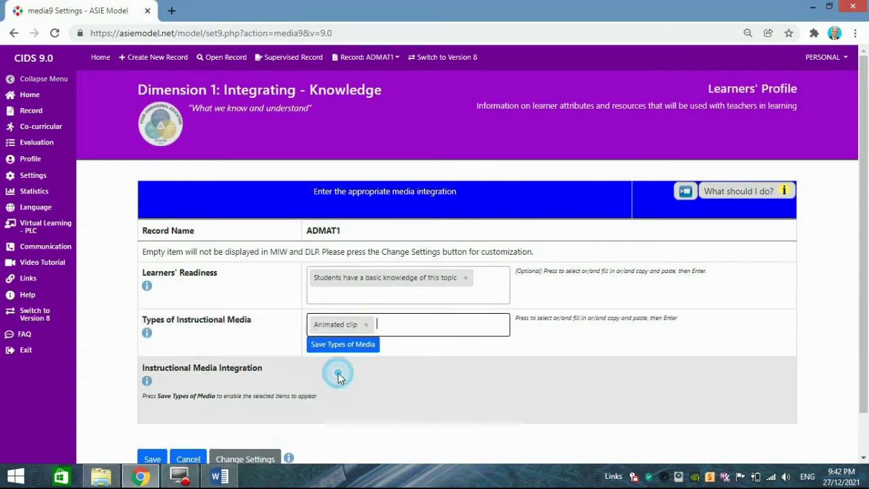
pyautogui.click(352, 345)
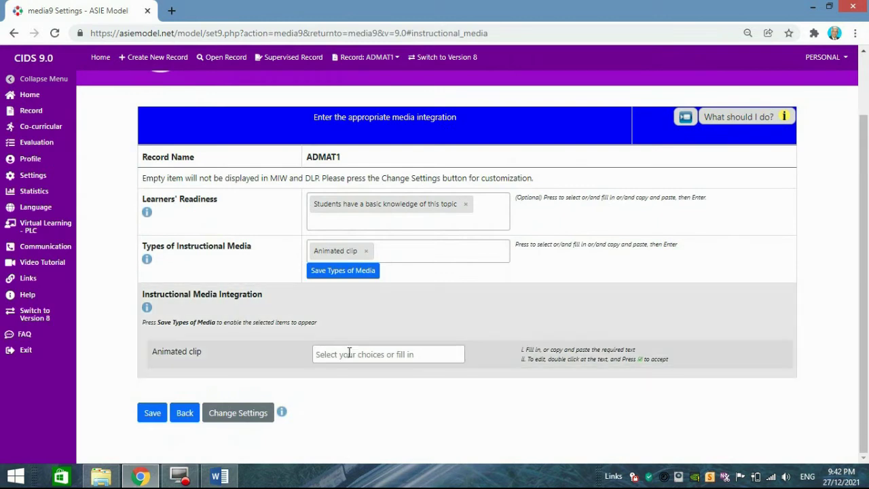
pyautogui.click(349, 352)
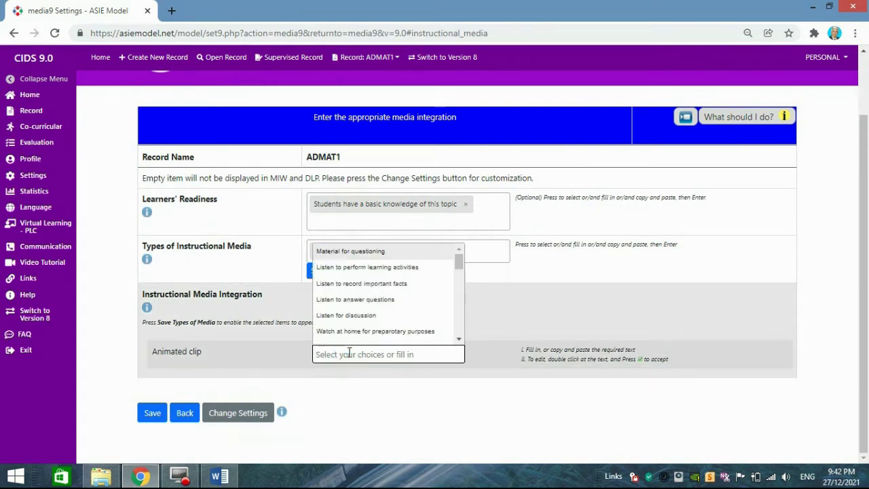
pyautogui.click(357, 333)
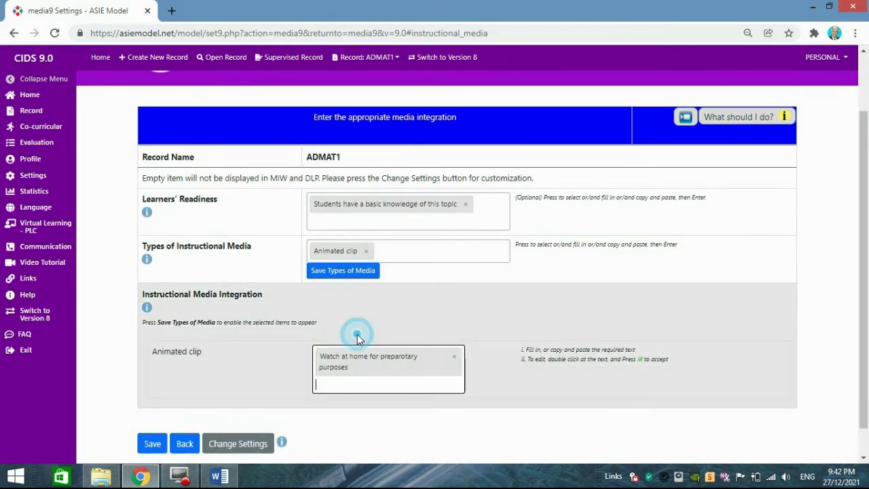
pyautogui.scroll(-1, 357, 334)
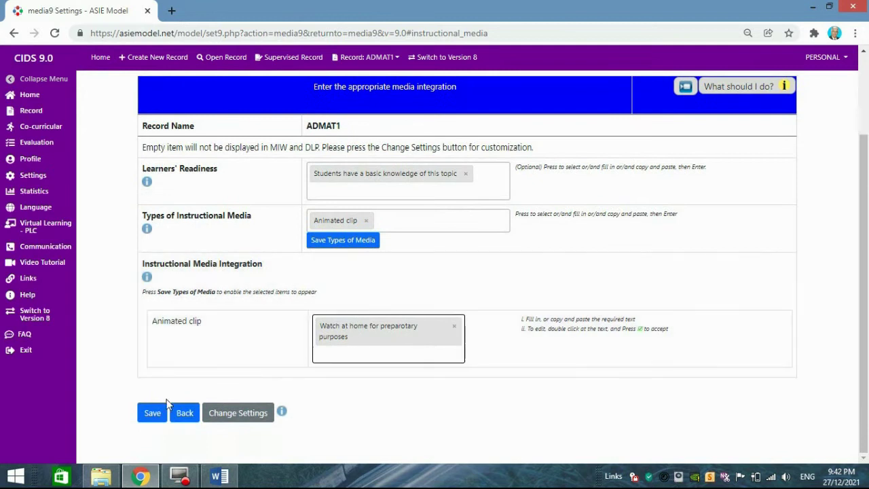
pyautogui.click(152, 414)
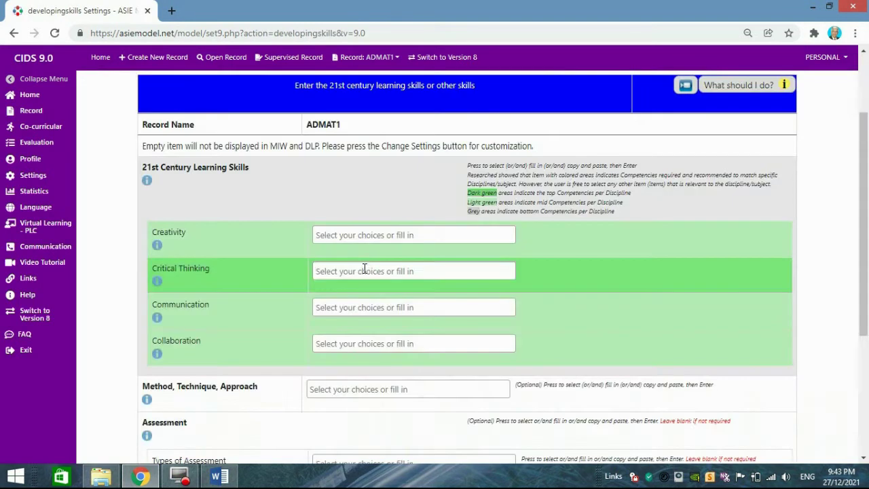
# - Choose identifying and organizing information for Critical Thinking and Differentiated Learning as the approach
pyautogui.click(364, 269)
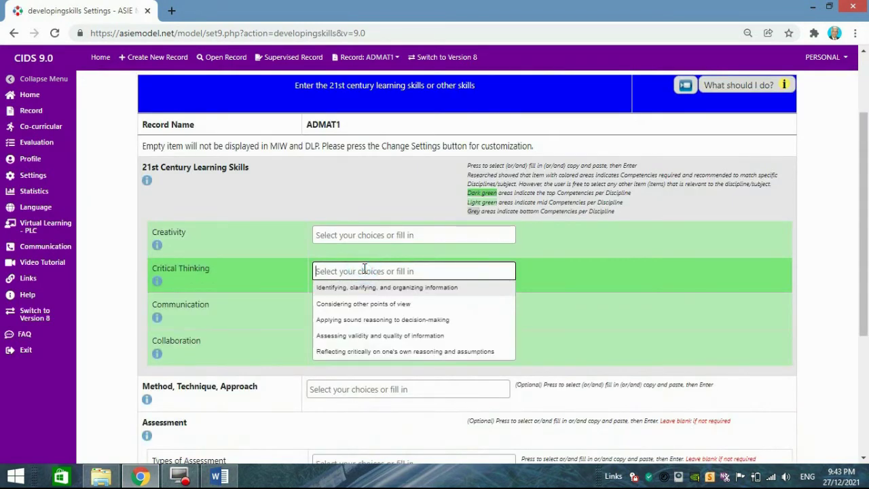
pyautogui.click(361, 288)
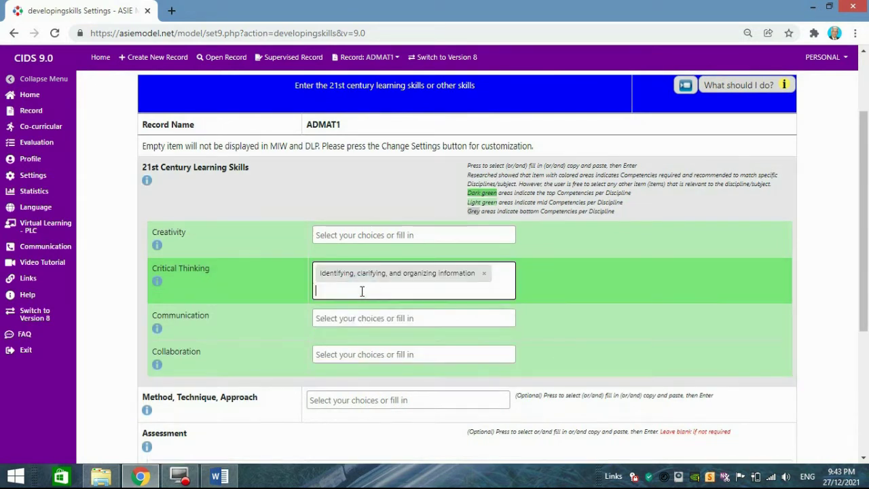
pyautogui.scroll(-1, 402, 388)
pyautogui.click(372, 336)
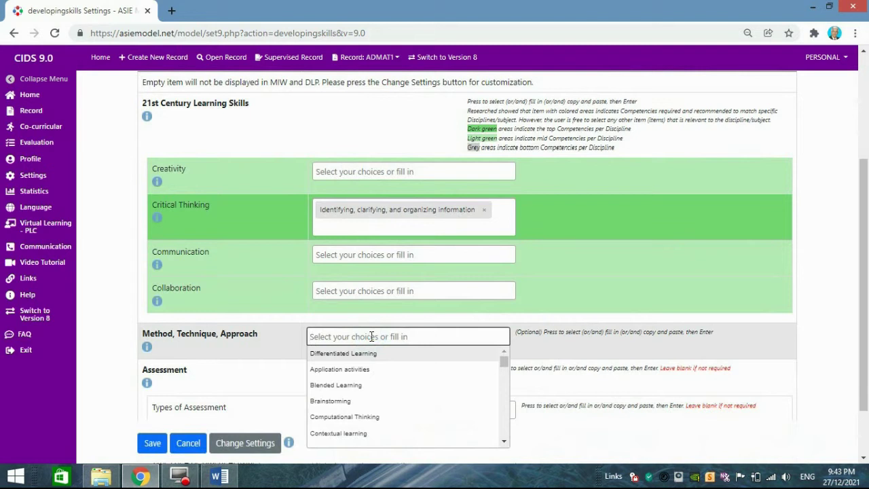
pyautogui.click(358, 352)
# - Set Formative assessment with Written Exercise and Simulation, then save Developing Skills
pyautogui.scroll(-2, 453, 323)
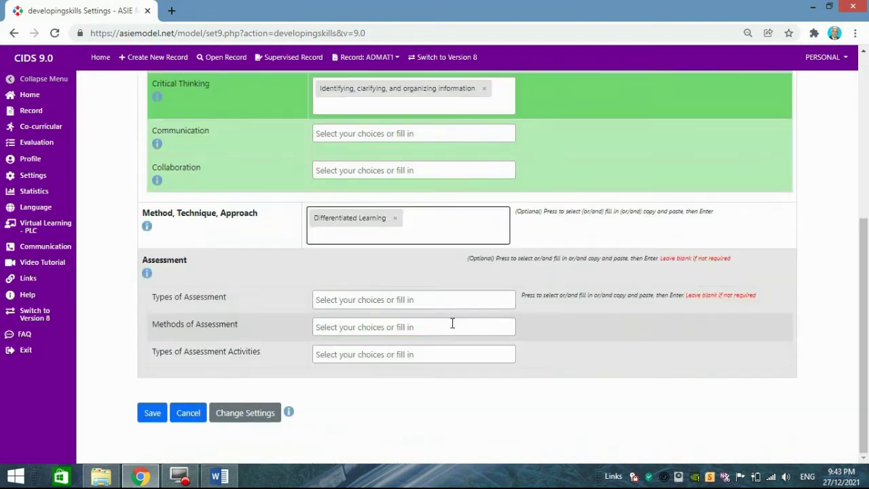
pyautogui.click(437, 298)
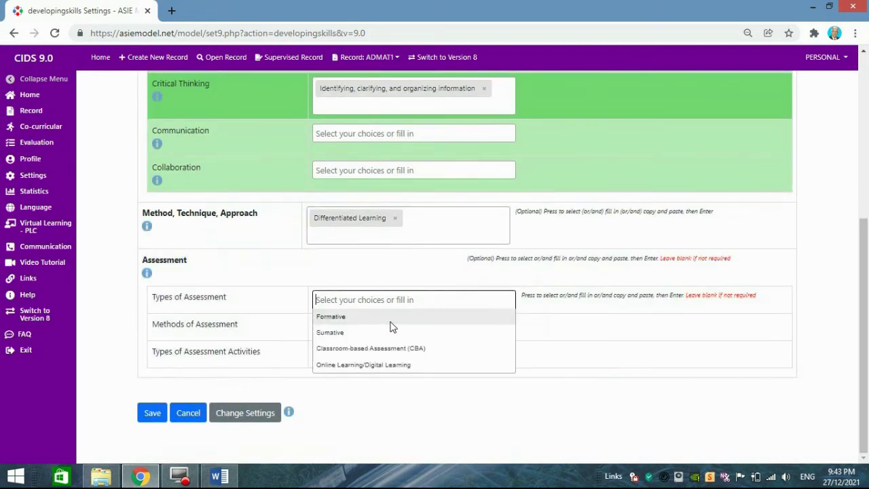
pyautogui.click(392, 319)
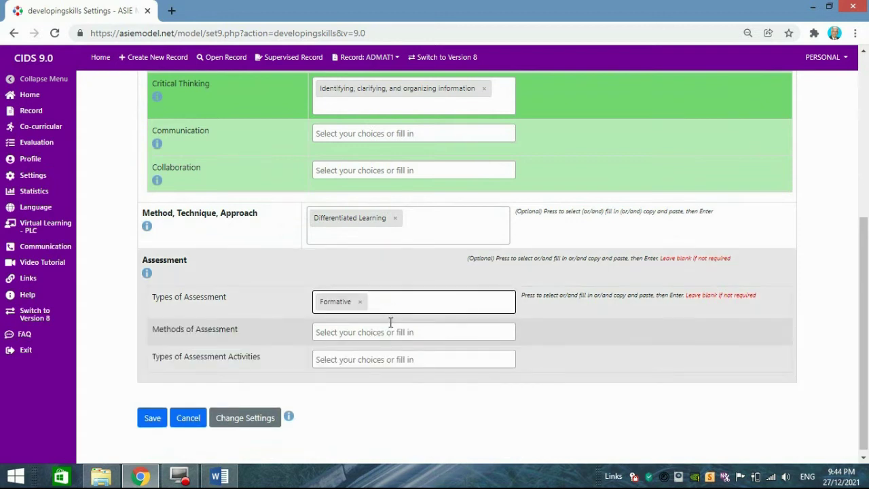
pyautogui.click(378, 332)
pyautogui.click(342, 361)
pyautogui.click(339, 381)
pyautogui.click(340, 413)
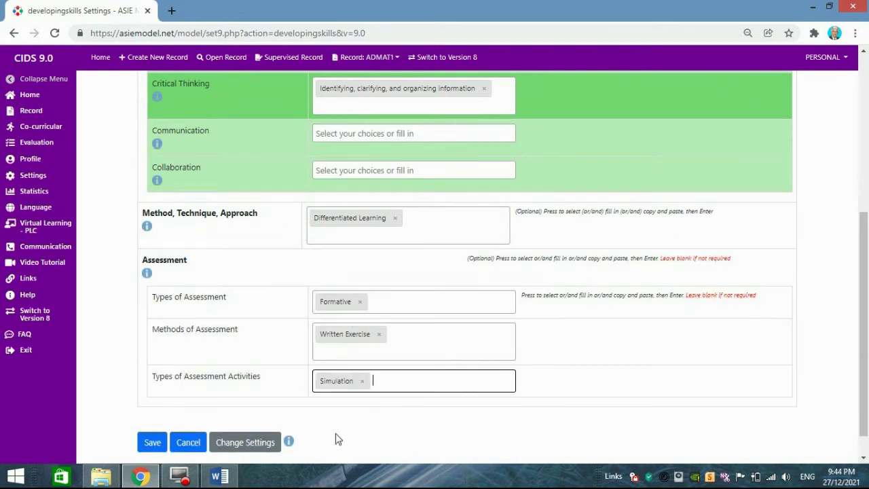
pyautogui.click(336, 434)
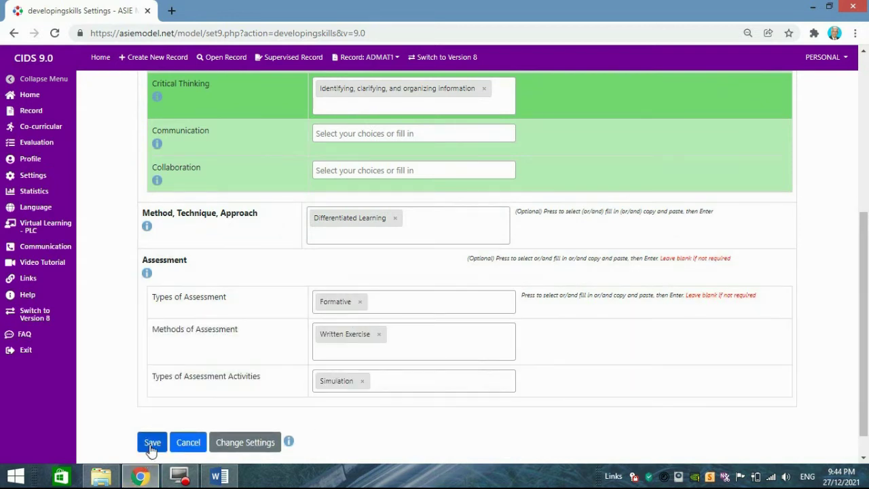
pyautogui.click(150, 443)
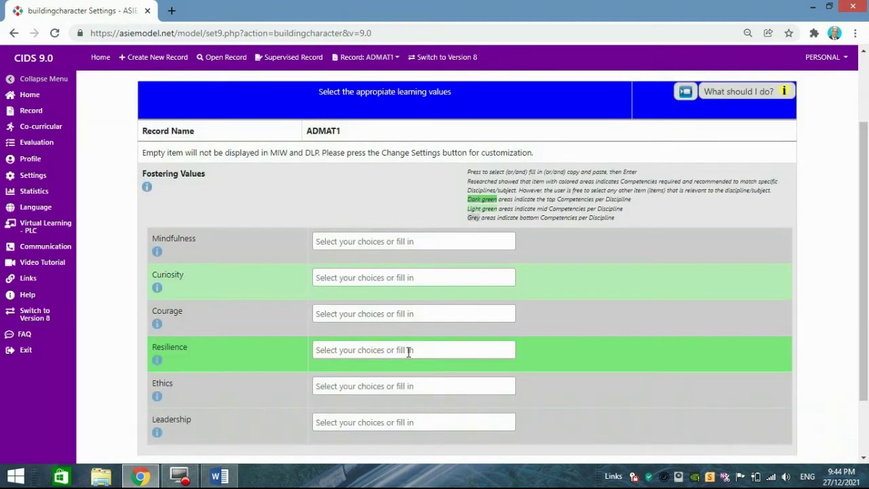
# - Choose 'Building strong social networks' for Resilience and CUR2 for Curiosity, then save
pyautogui.click(409, 349)
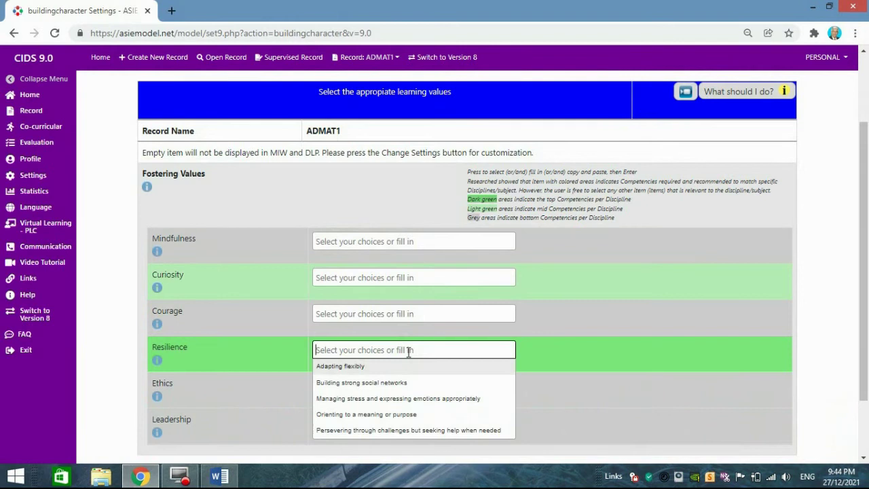
pyautogui.click(391, 382)
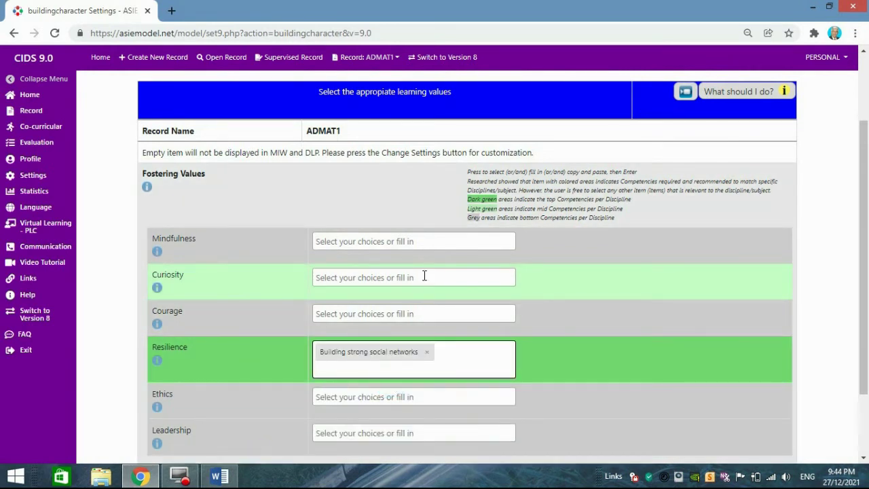
pyautogui.click(424, 277)
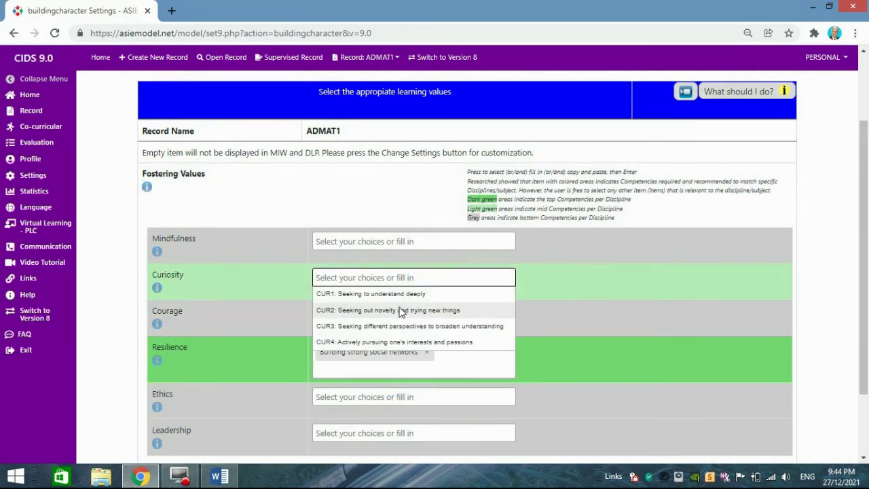
pyautogui.click(401, 311)
pyautogui.scroll(-3, 793, 219)
pyautogui.click(153, 420)
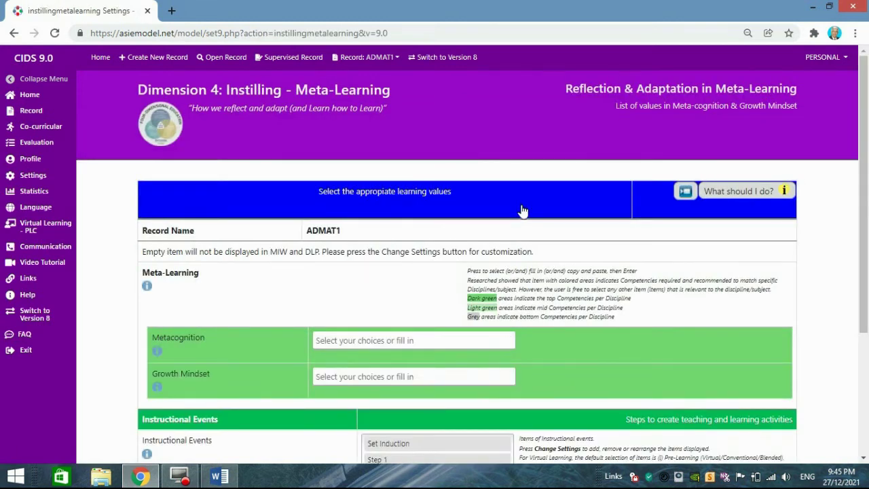
# - Pick the reflecting-on-processes Metacognition option and 'Learning from mistakes' Growth Mindset, then save
pyautogui.scroll(-2, 435, 231)
pyautogui.click(340, 244)
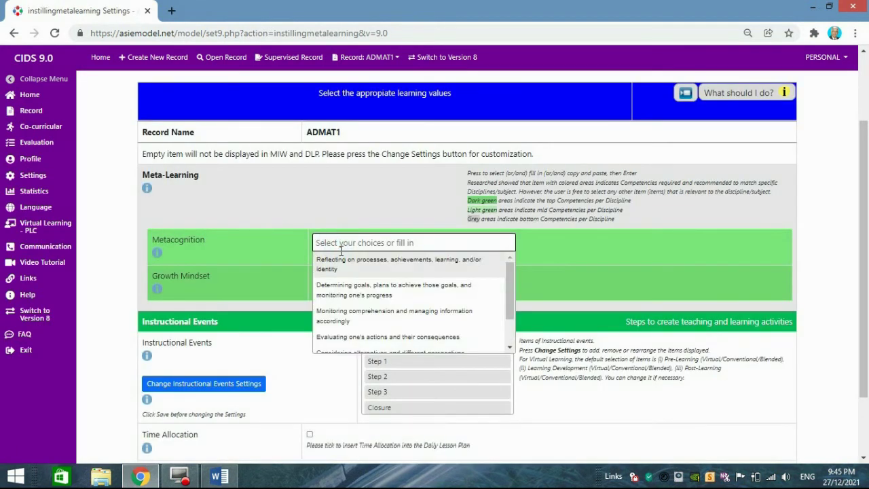
pyautogui.click(341, 257)
pyautogui.click(343, 301)
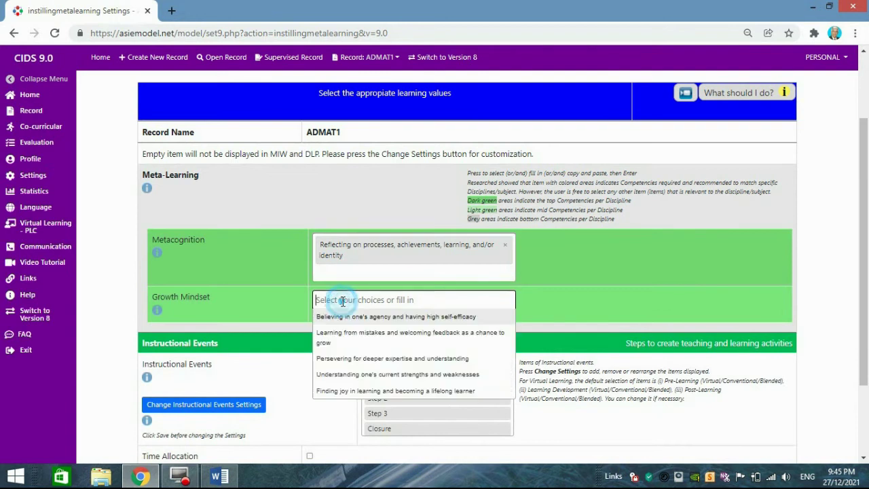
pyautogui.click(340, 334)
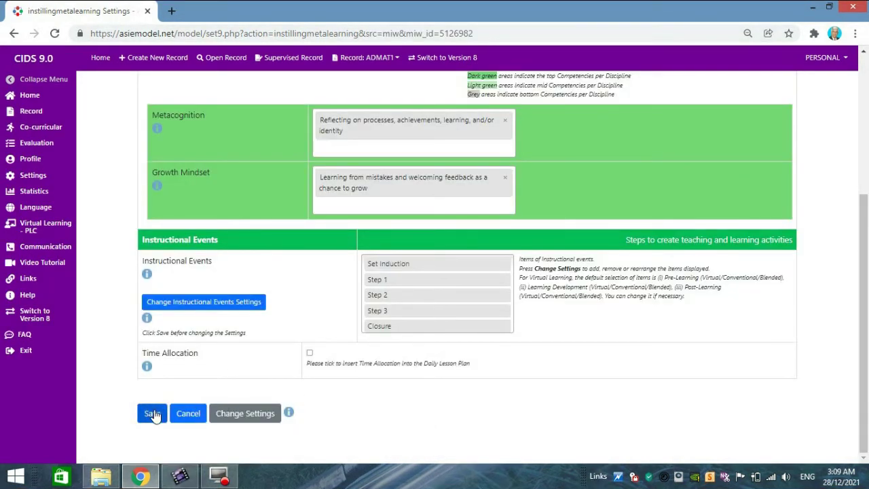
pyautogui.click(152, 414)
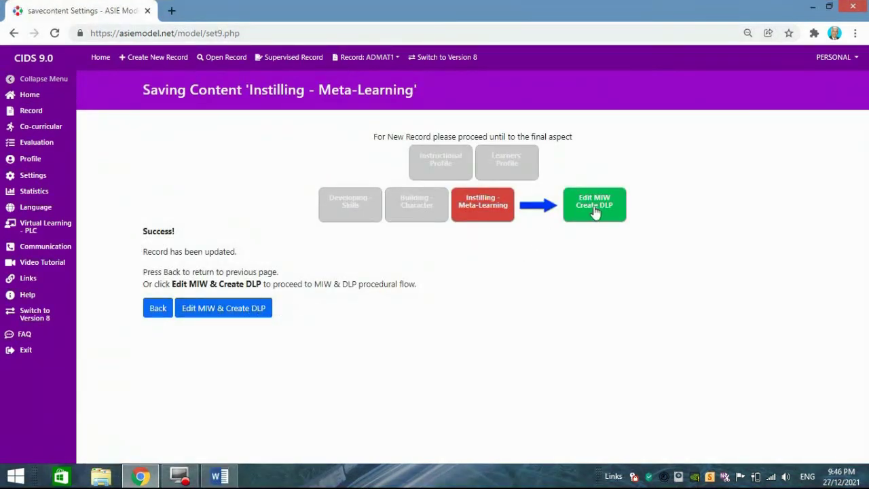
# - Open the worksheet and assign the 10 Beta Additional Mathematics class from the timetable
pyautogui.click(596, 211)
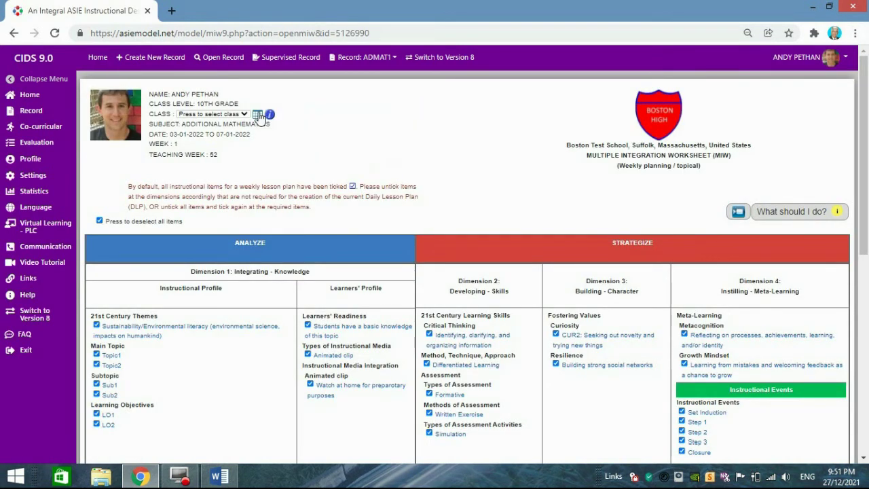
pyautogui.click(258, 115)
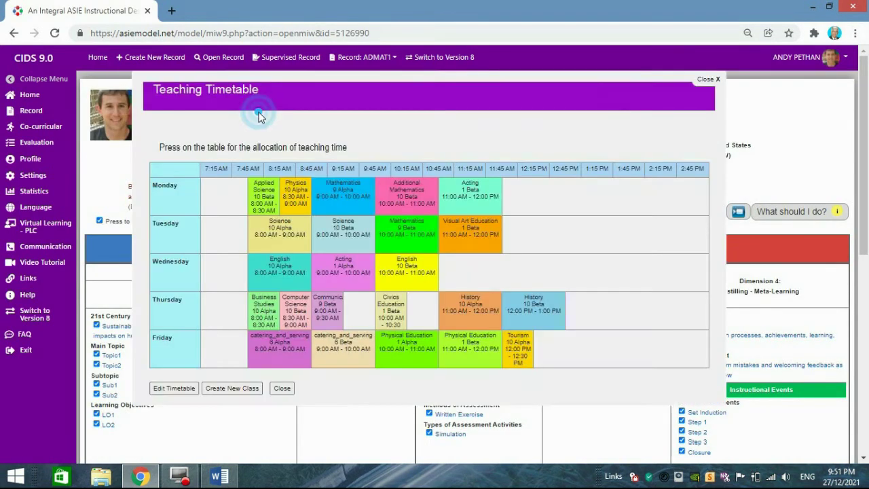
pyautogui.click(406, 188)
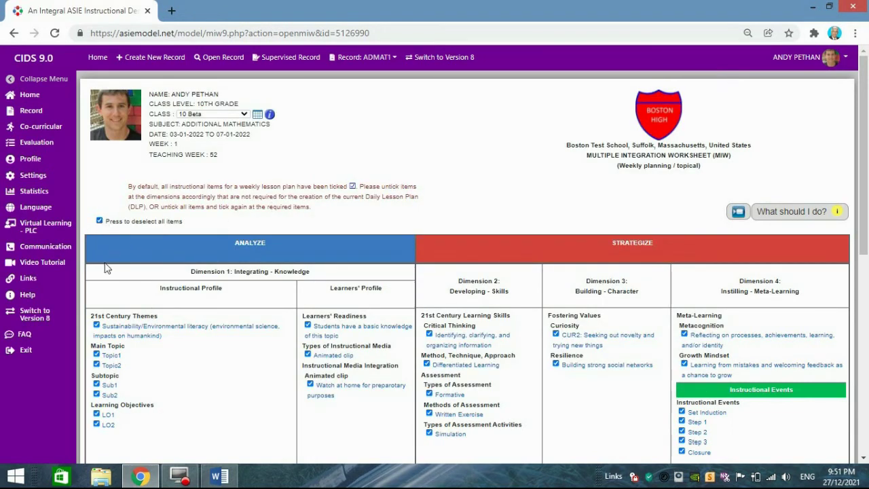
# - Untick Sub2 and LO2 and create the Daily Lesson Plan
pyautogui.click(96, 395)
pyautogui.click(96, 425)
pyautogui.scroll(-5, 421, 309)
pyautogui.click(214, 443)
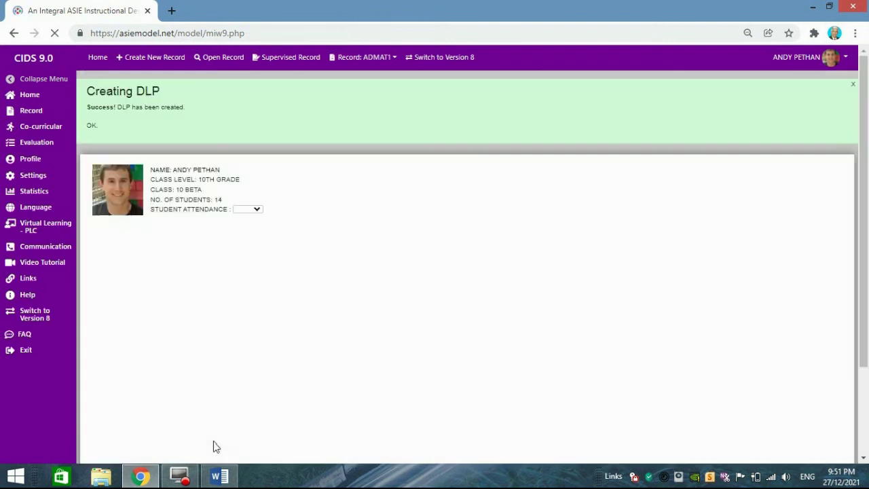
# - Write activity text for the Set Induction and Step 1 facilitation events
pyautogui.scroll(-3, 390, 183)
pyautogui.scroll(-1, 391, 184)
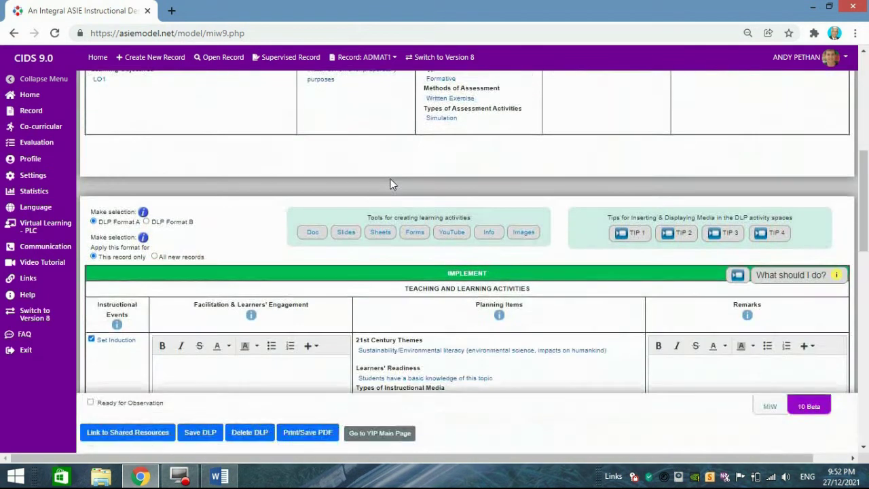
pyautogui.scroll(-3, 391, 183)
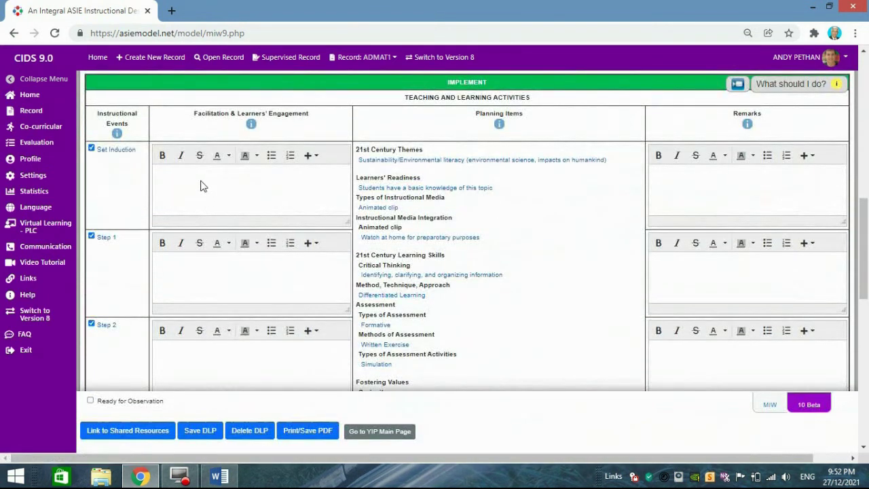
pyautogui.click(200, 185)
pyautogui.write('tivity1')
pyautogui.click(177, 266)
pyautogui.write('Activ')
# - Mark the lesson plan Ready for Observation and save the DLP
pyautogui.scroll(-4, 176, 270)
pyautogui.click(90, 400)
pyautogui.click(202, 433)
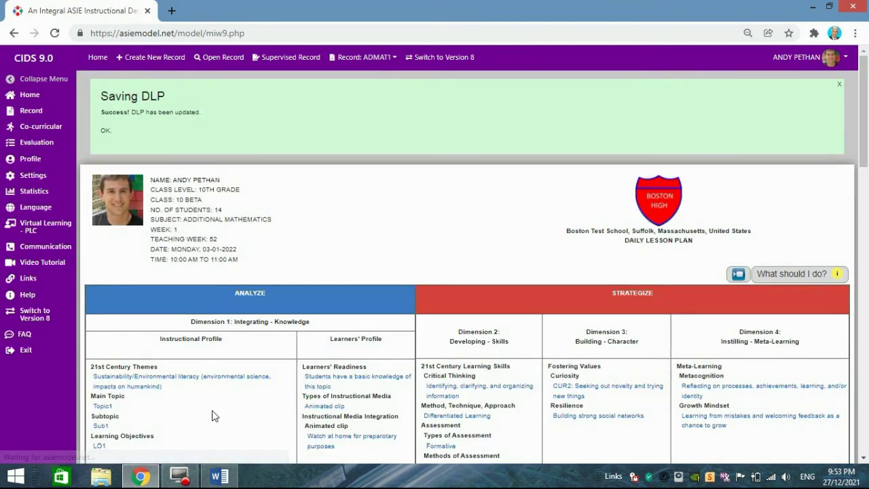
# - Review the saved DLP, then show the records list with ADMAT1 and 10 Beta's DLP 1
pyautogui.scroll(-10, 336, 220)
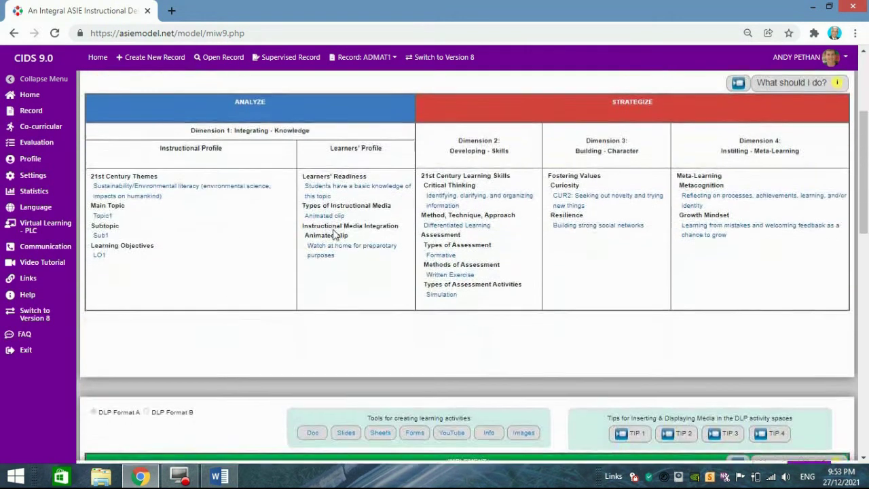
pyautogui.scroll(-4, 334, 235)
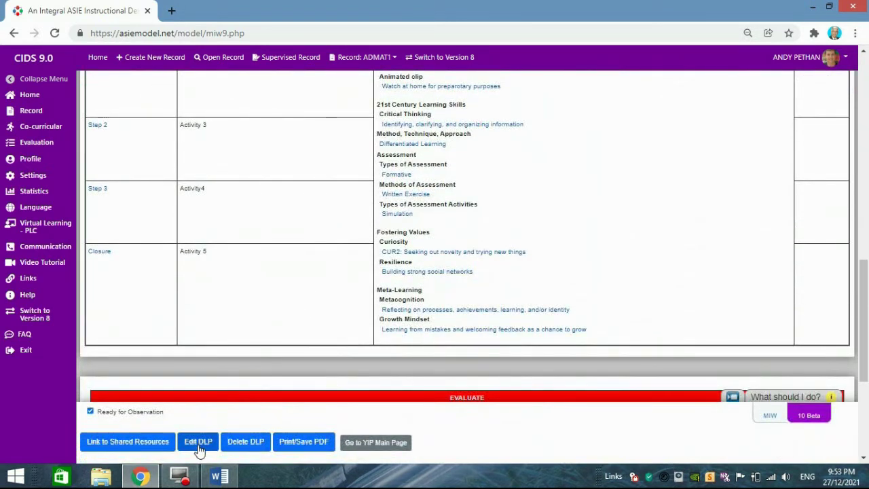
pyautogui.scroll(14, 292, 252)
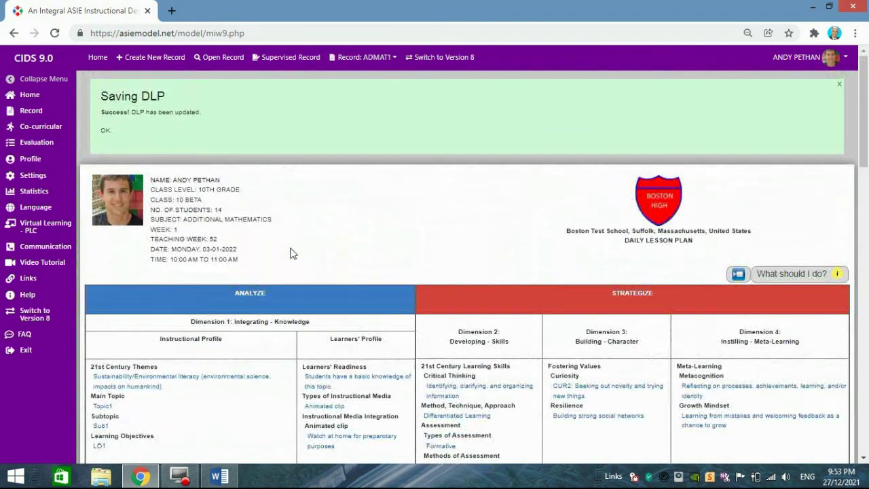
pyautogui.click(222, 60)
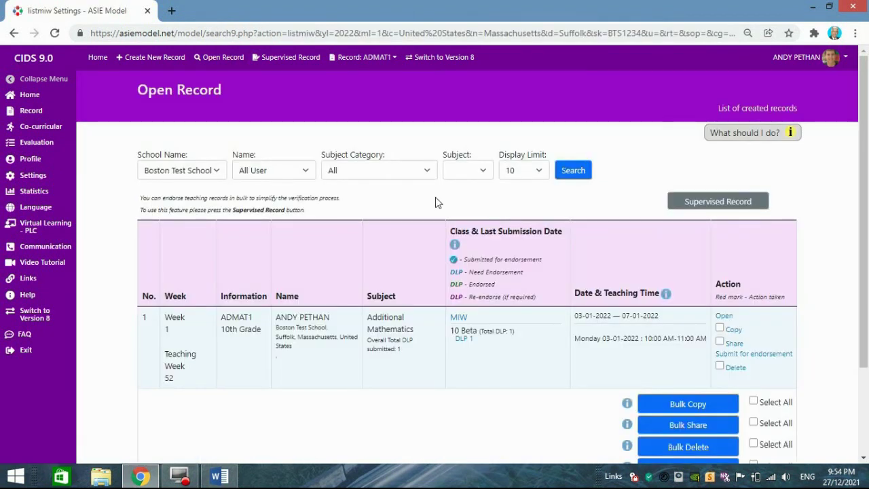
# - Open the ADMAT1 record from the records list to reach the ASIE model home page
pyautogui.scroll(-2, 435, 197)
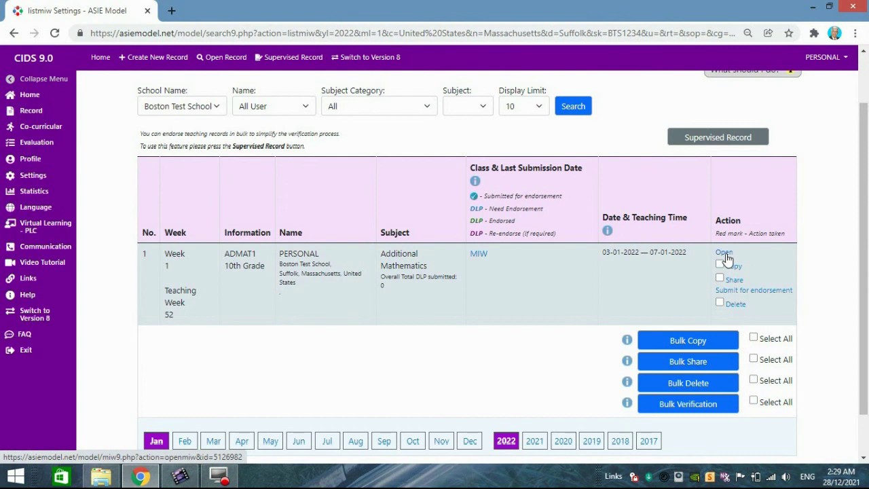
pyautogui.click(725, 254)
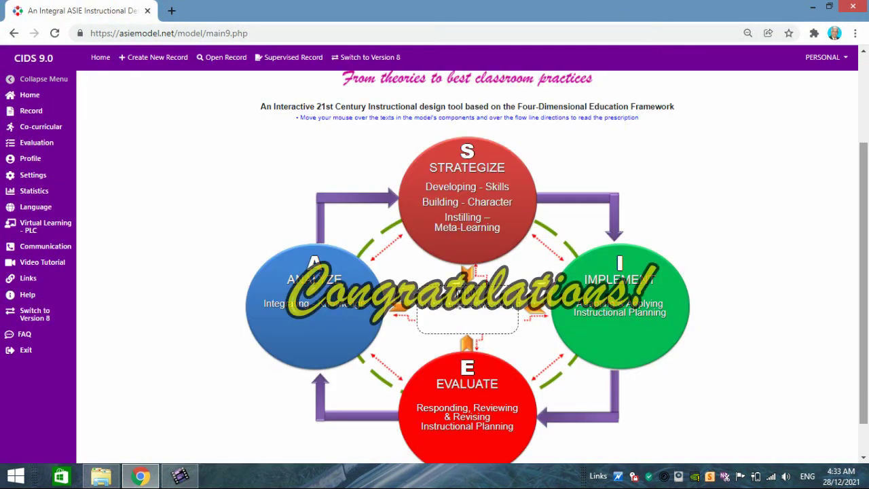